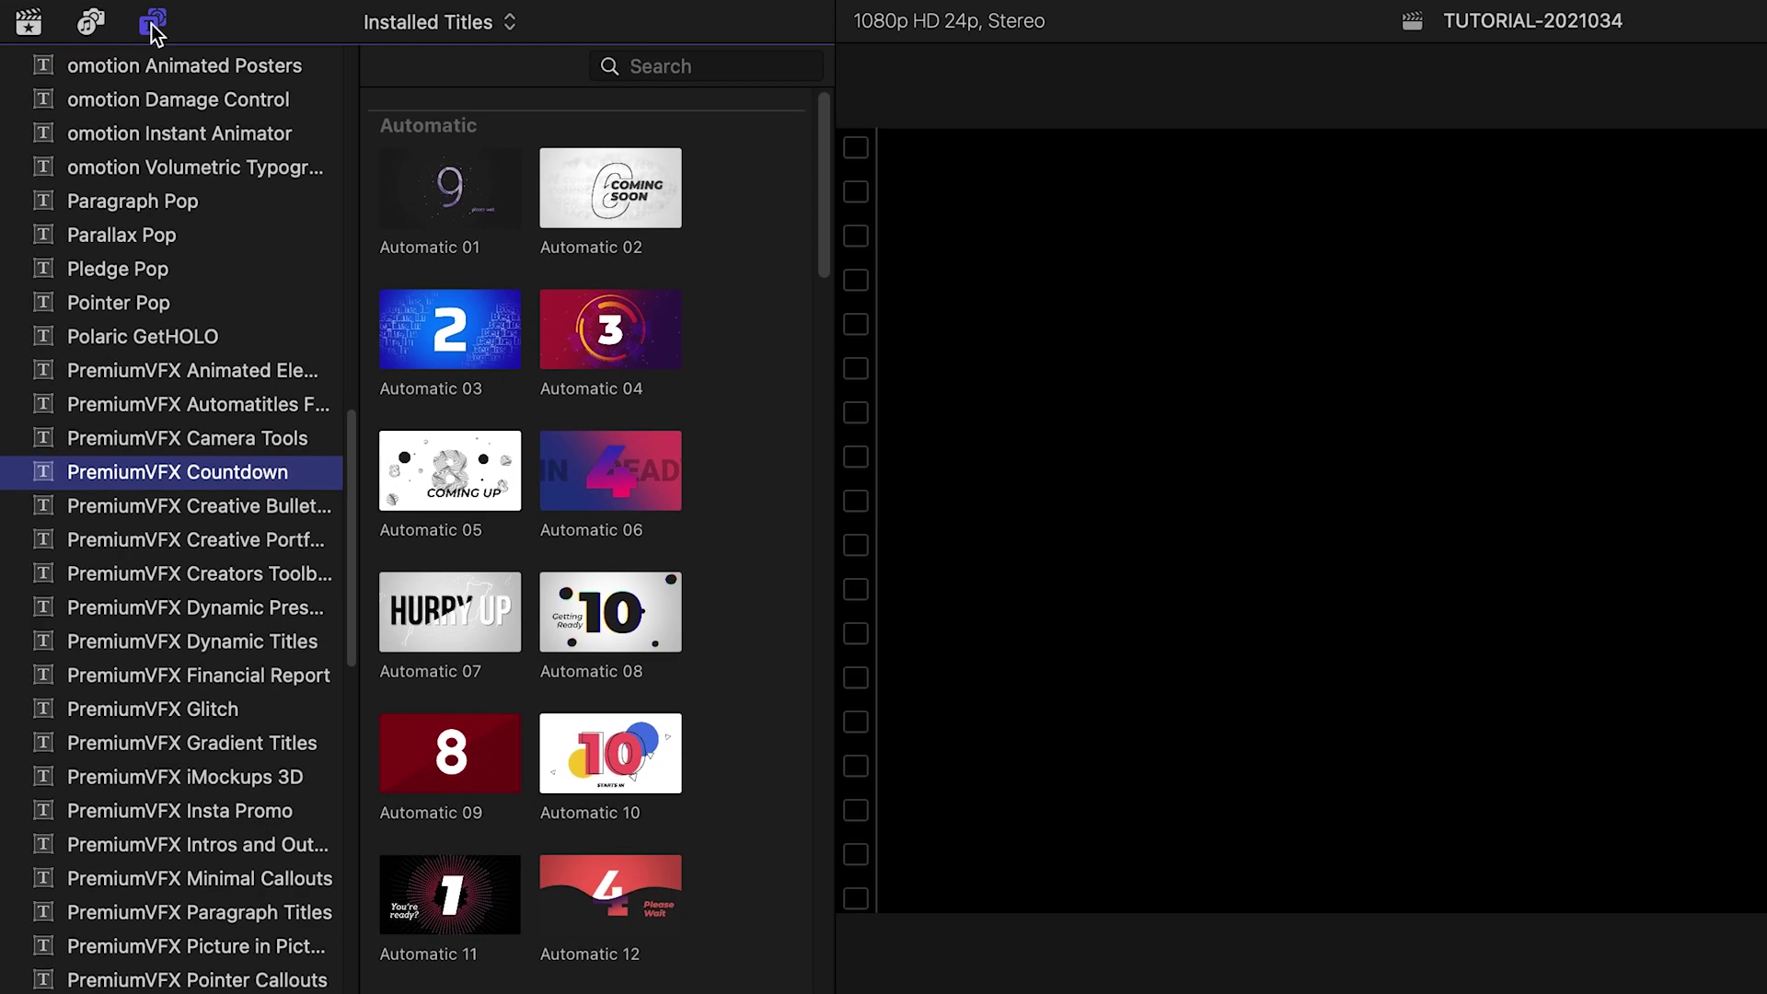
- Hide the title categories sidebar and scroll through the Countdown title thumbnails
{"action": "left_click", "coordinate": [152, 26]}
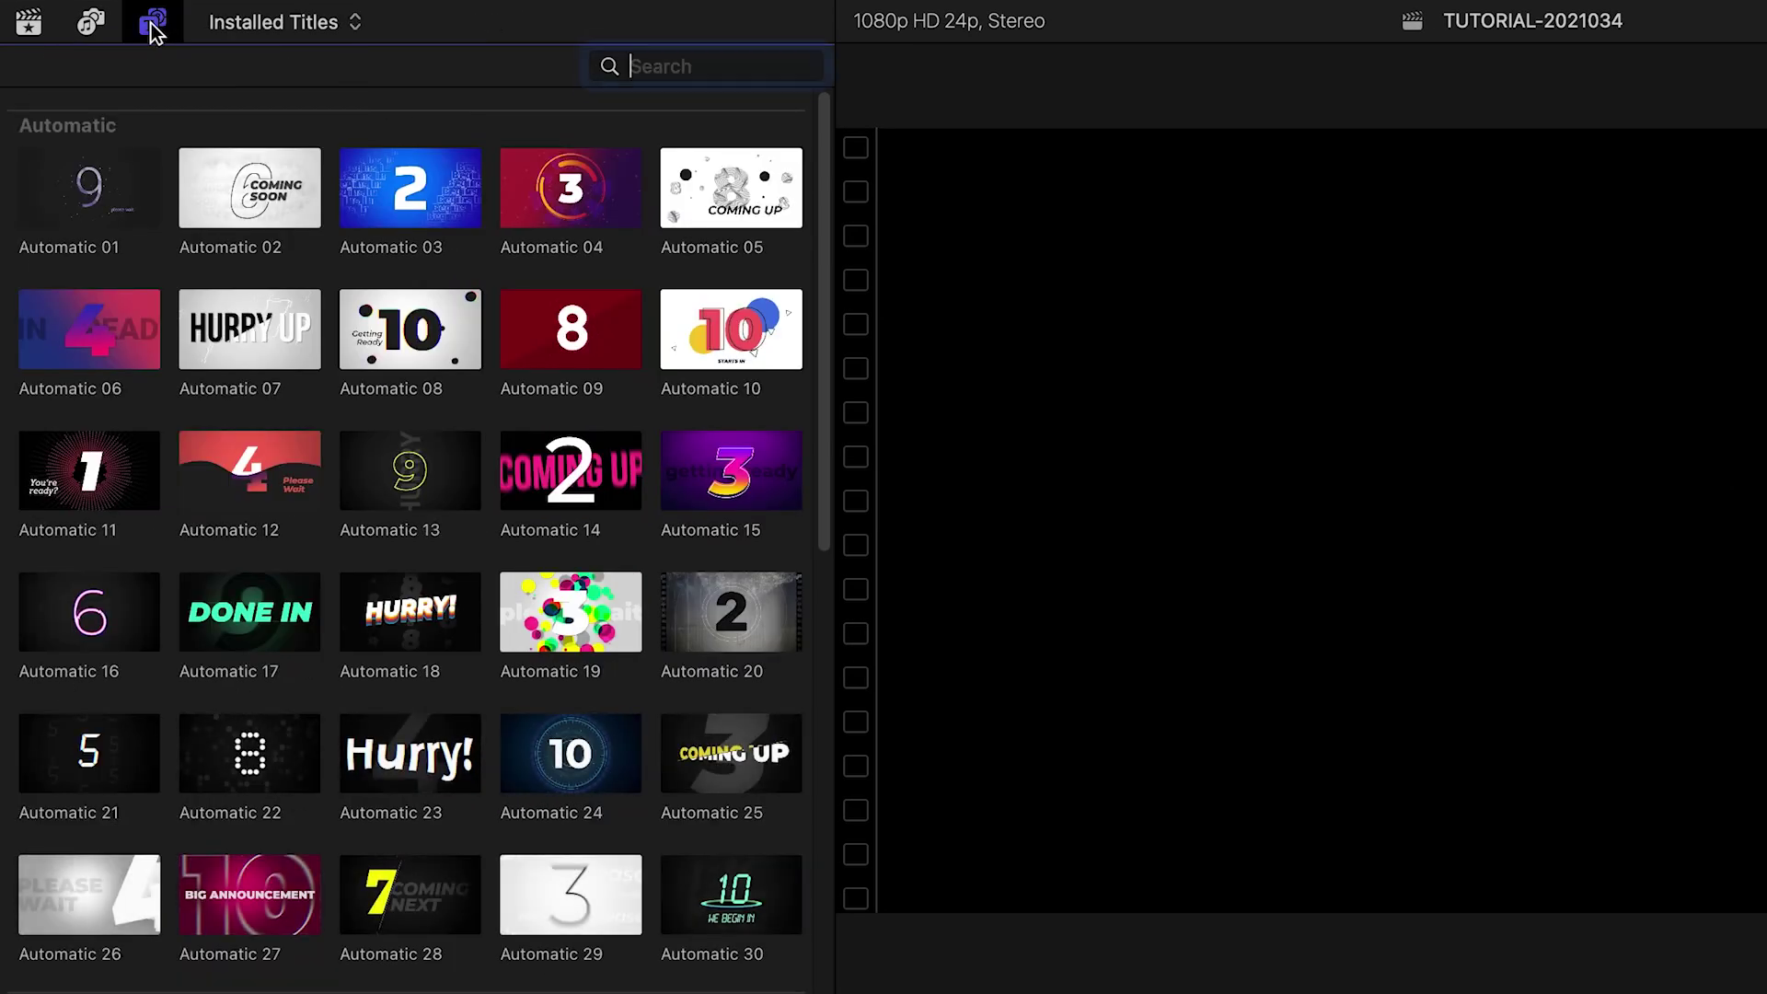
{"action": "mouse_move", "coordinate": [822, 272]}
{"action": "left_mouse_down"}
{"action": "mouse_move", "coordinate": [805, 693]}
{"action": "mouse_move", "coordinate": [818, 388]}
{"action": "mouse_move", "coordinate": [713, 906]}
{"action": "left_mouse_up"}
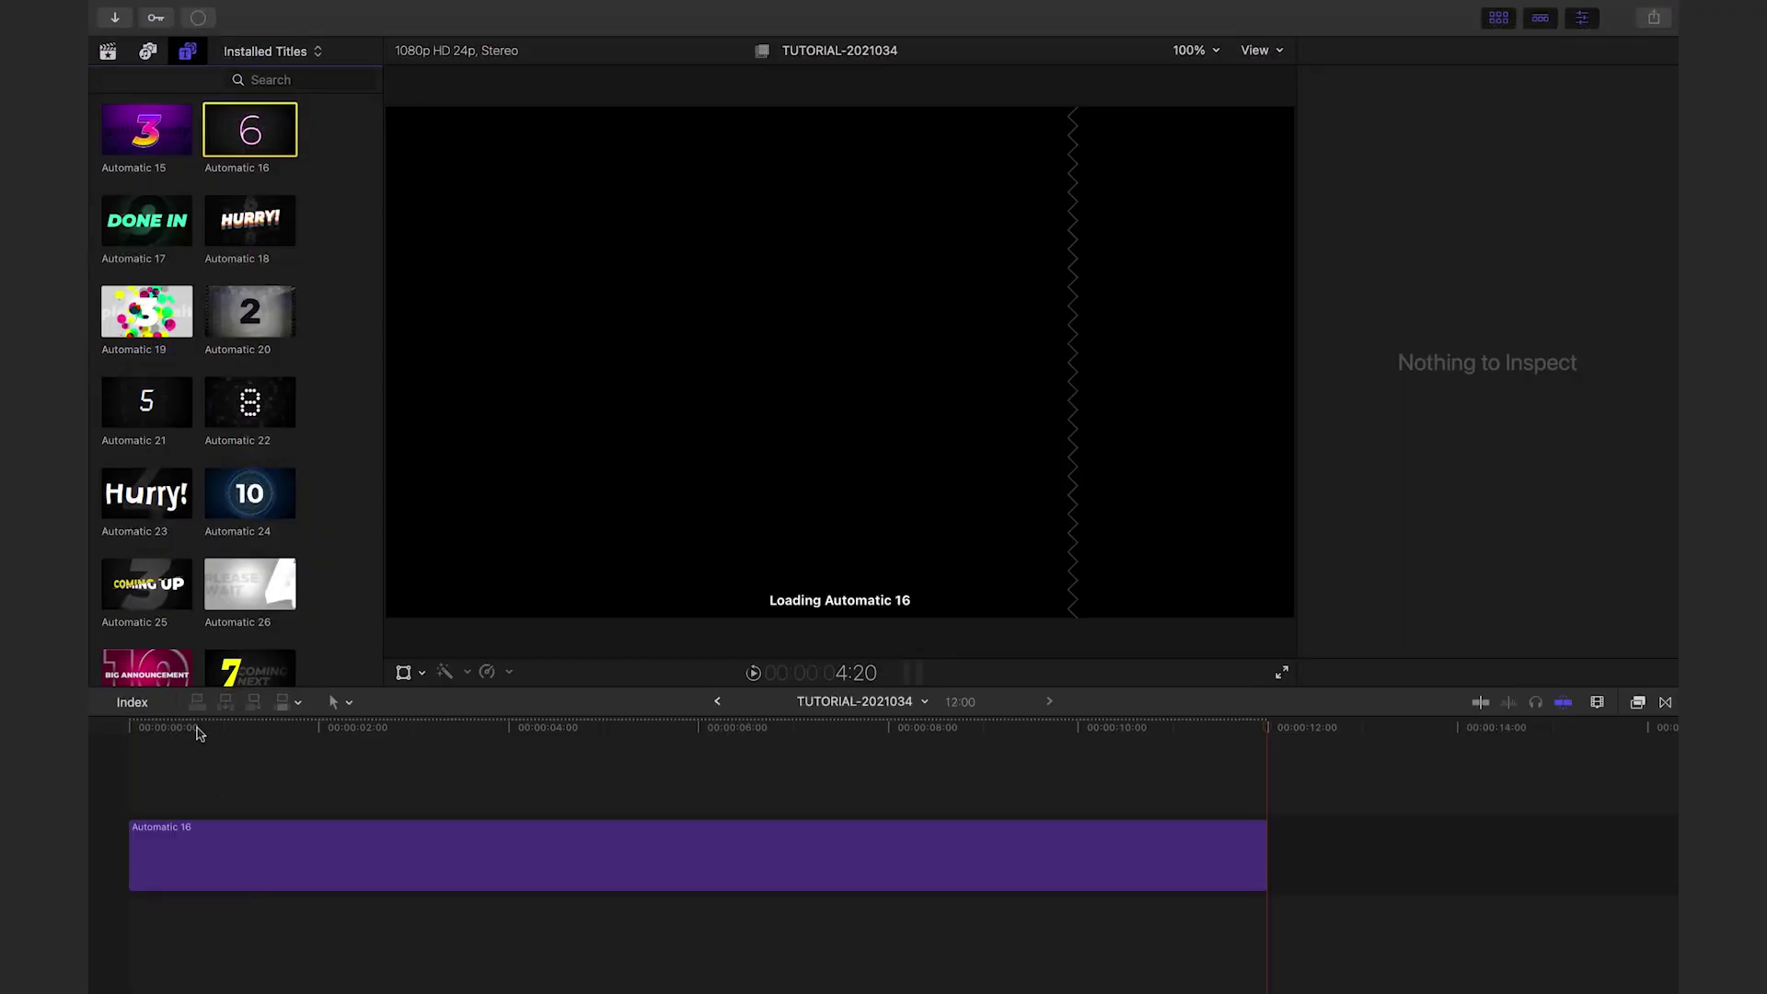
- Play the Automatic 16 title, then toggle Build In and Build Out off and back on
{"action": "left_click", "coordinate": [196, 730]}
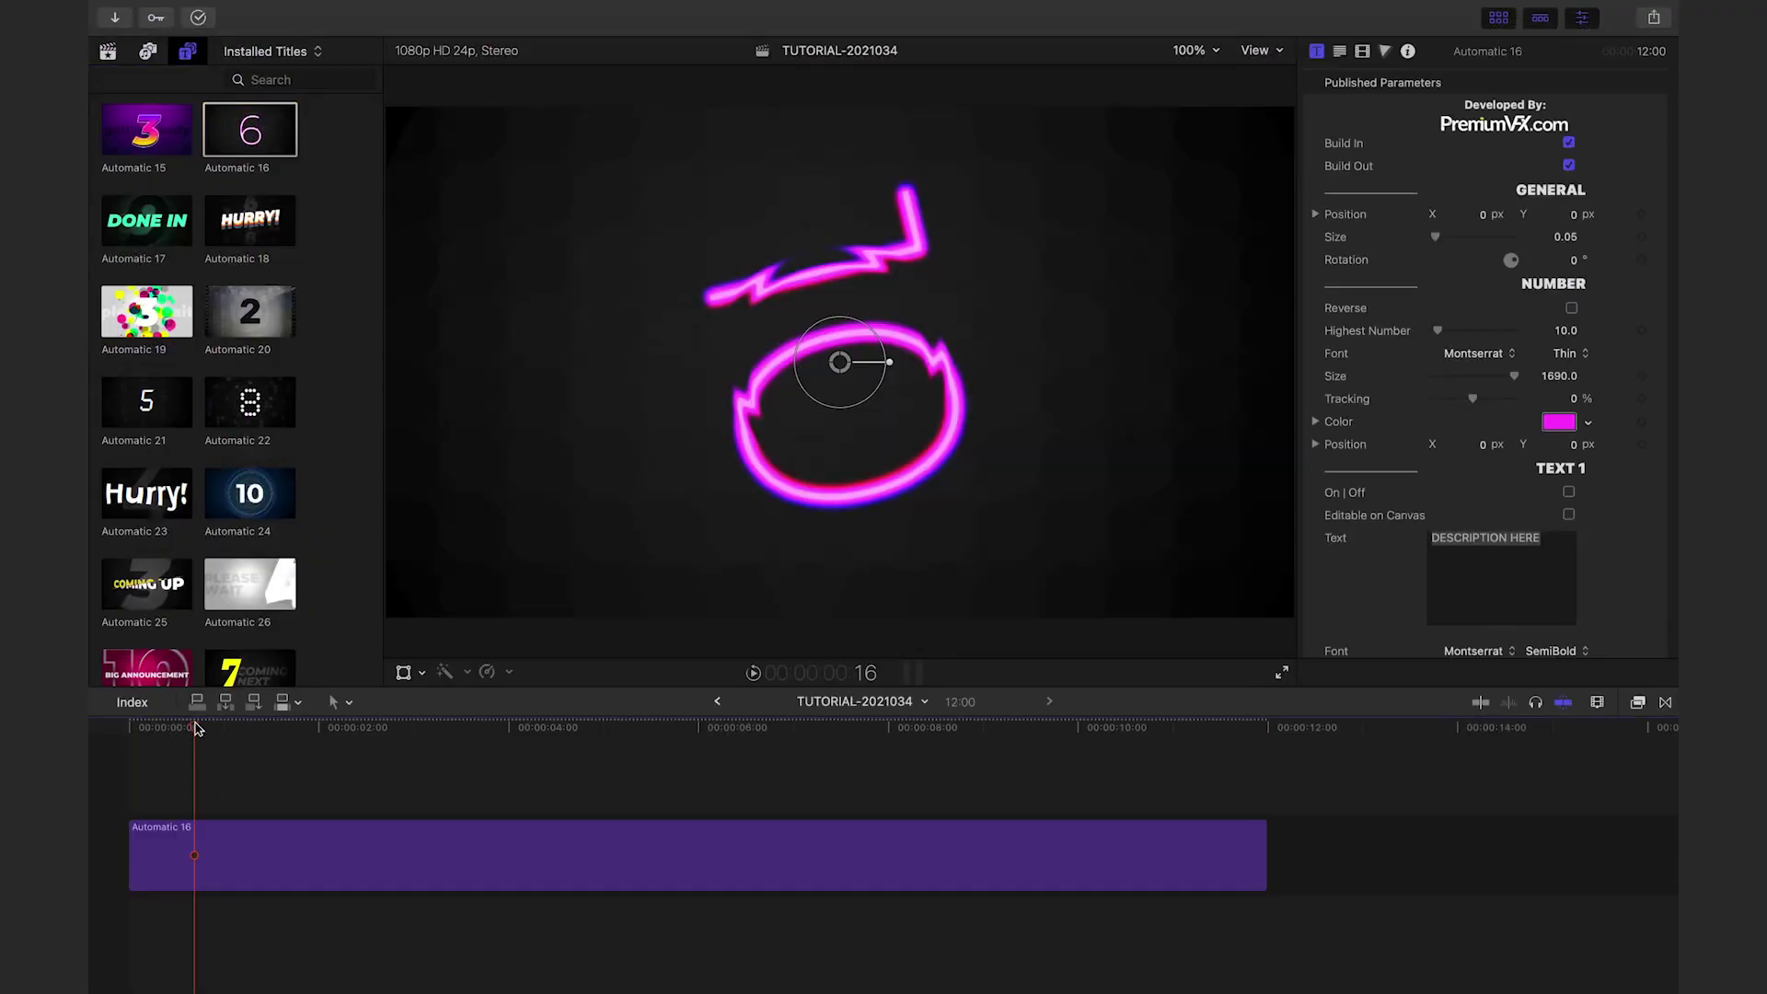
{"action": "key", "text": "space"}
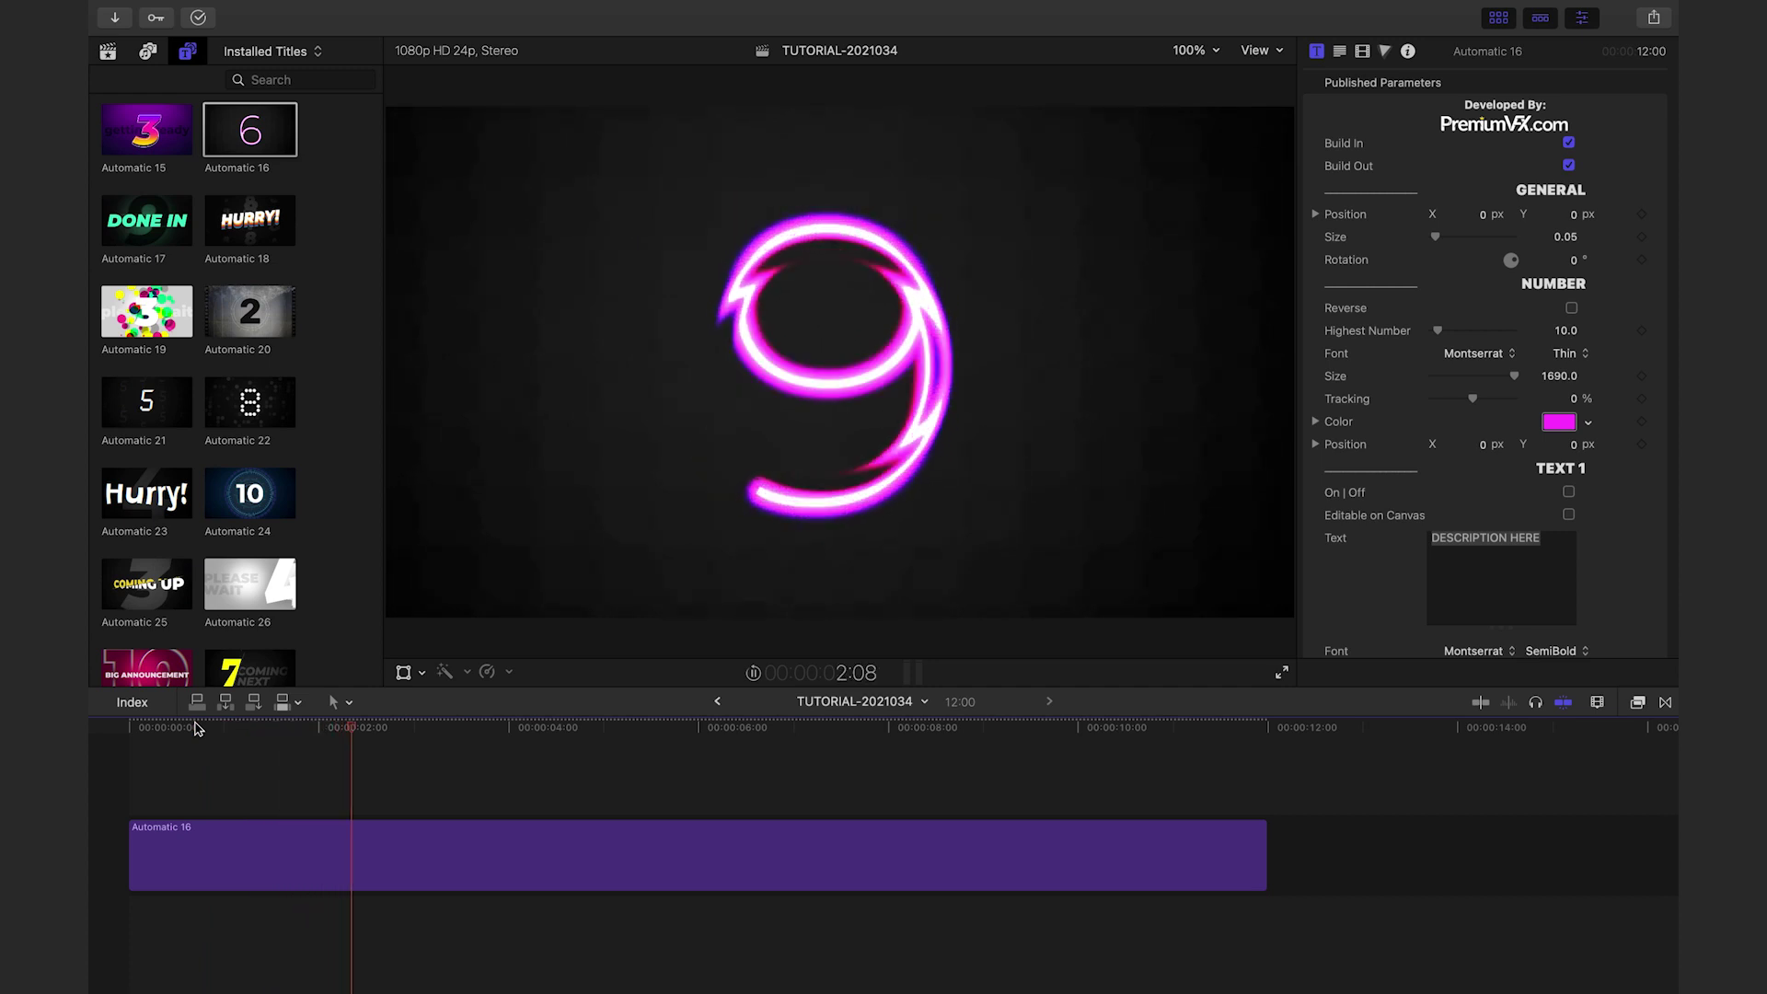
{"action": "left_click", "coordinate": [1569, 143]}
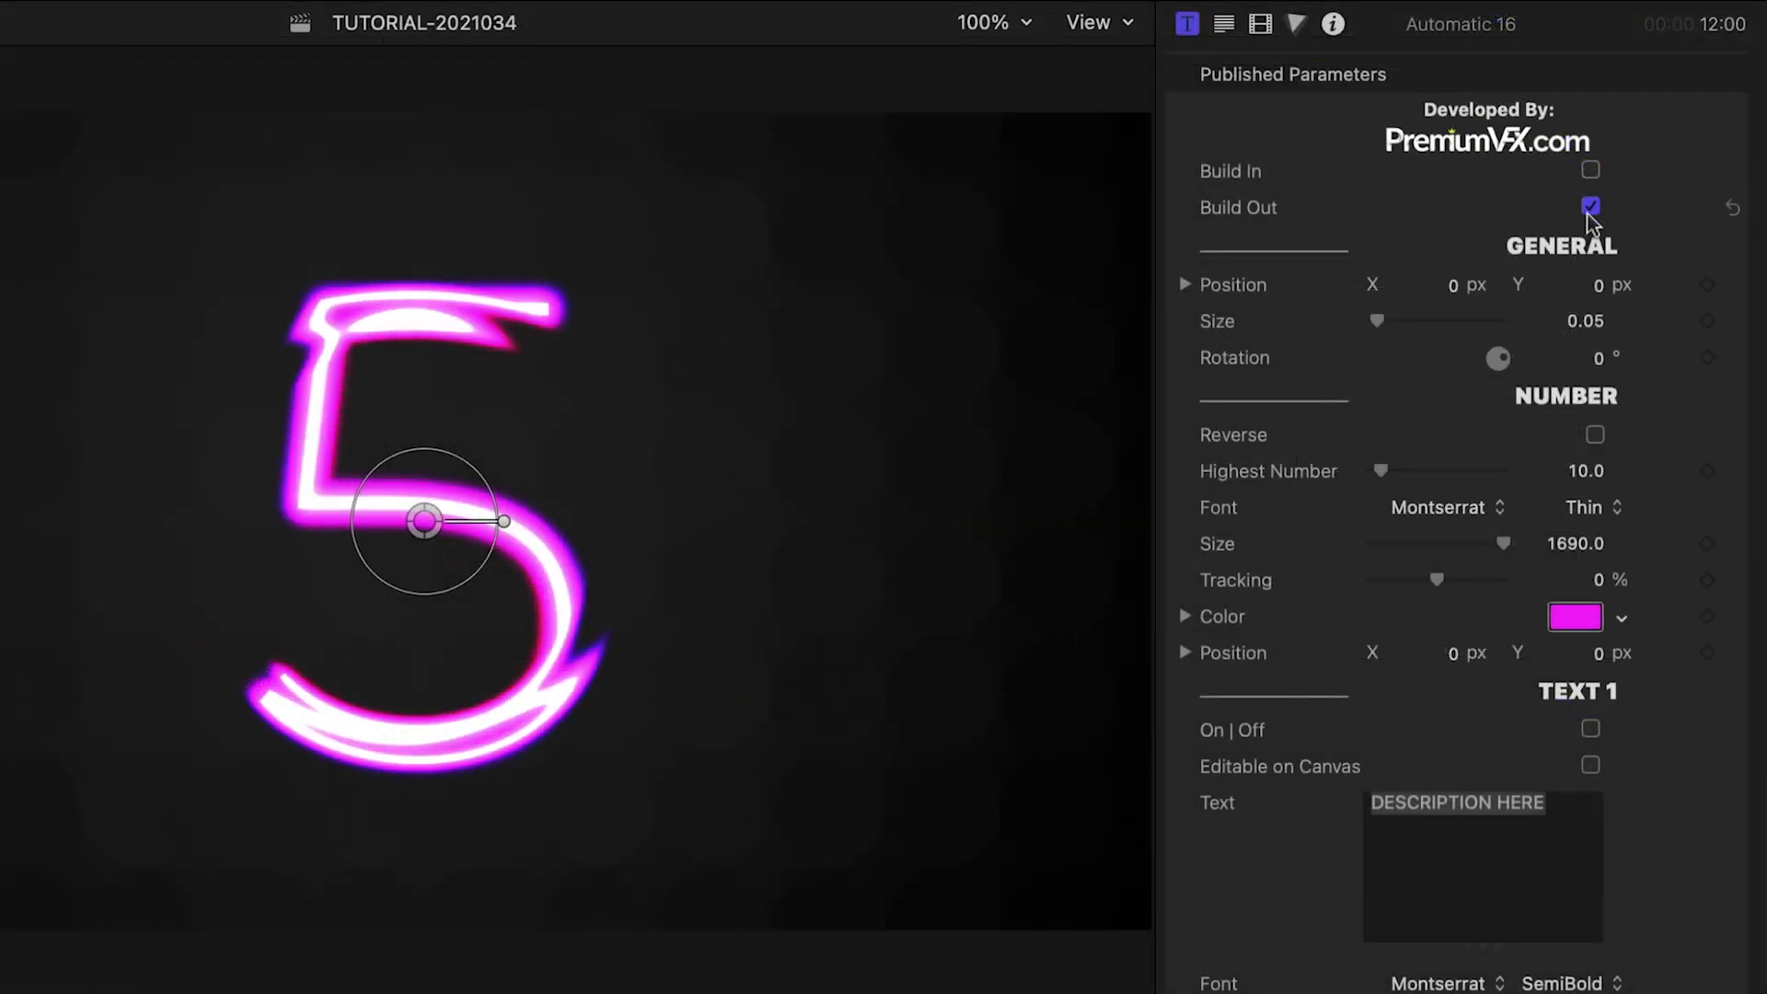
{"action": "left_click", "coordinate": [1590, 209]}
{"action": "left_click", "coordinate": [1591, 172]}
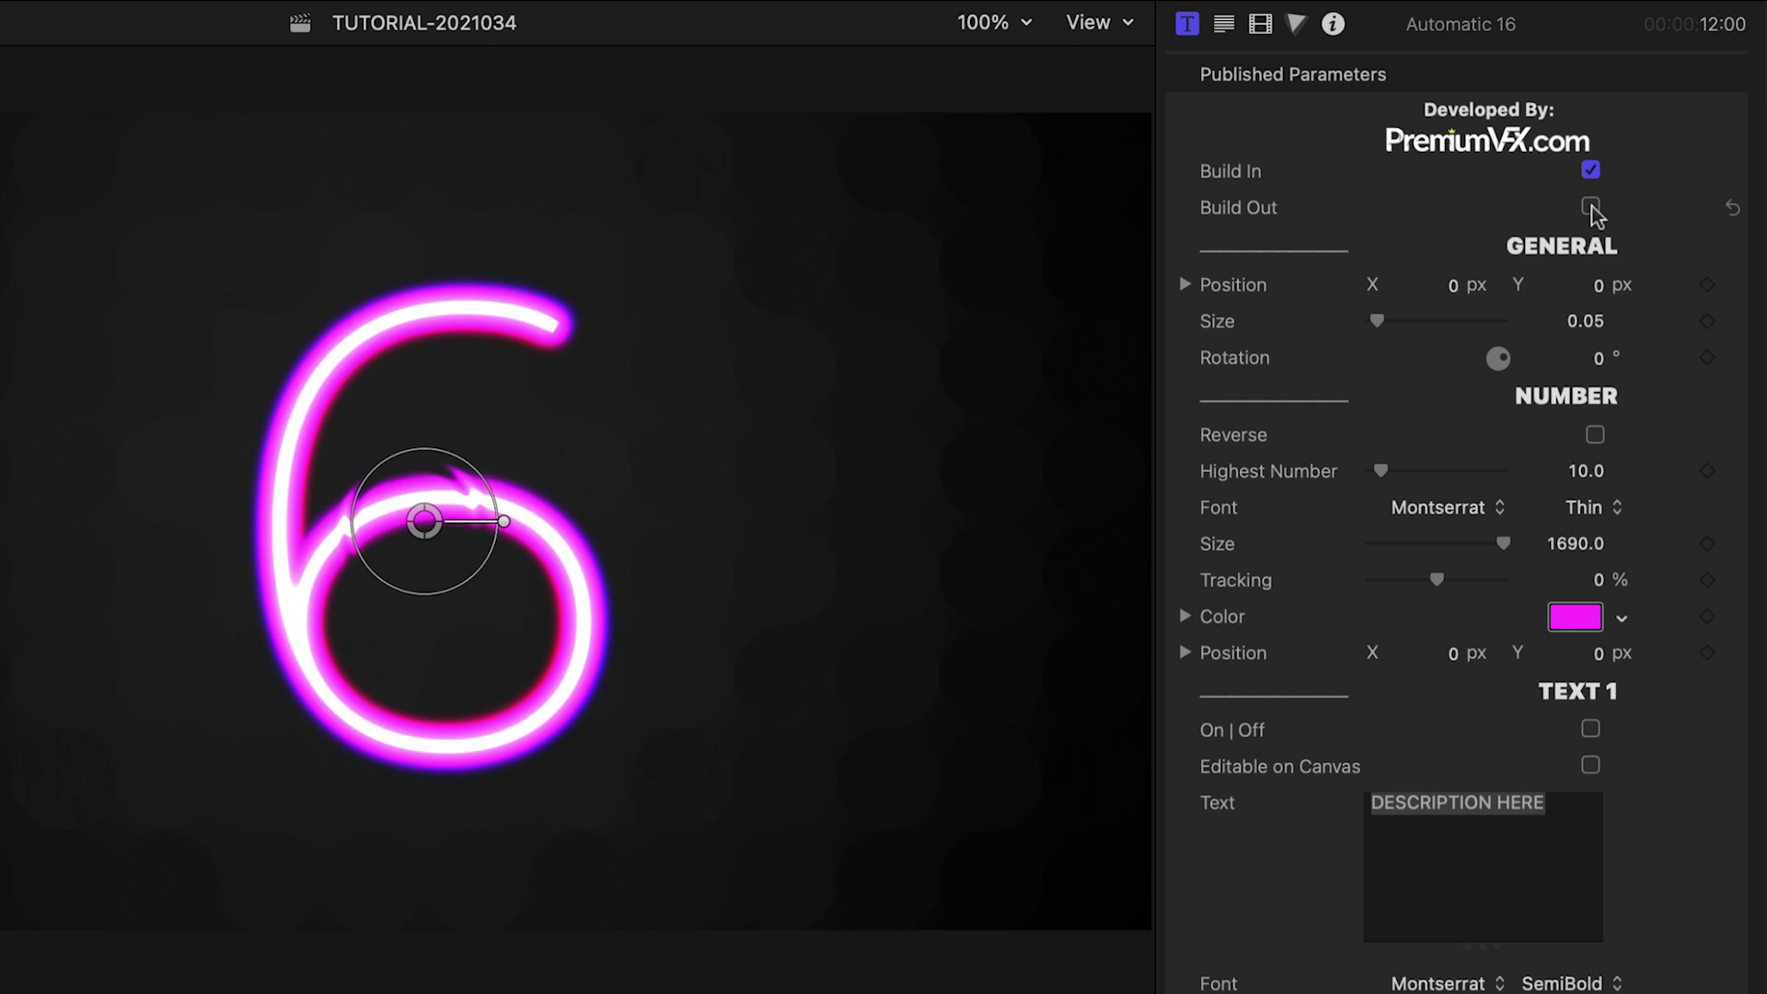
{"action": "left_click", "coordinate": [1591, 209]}
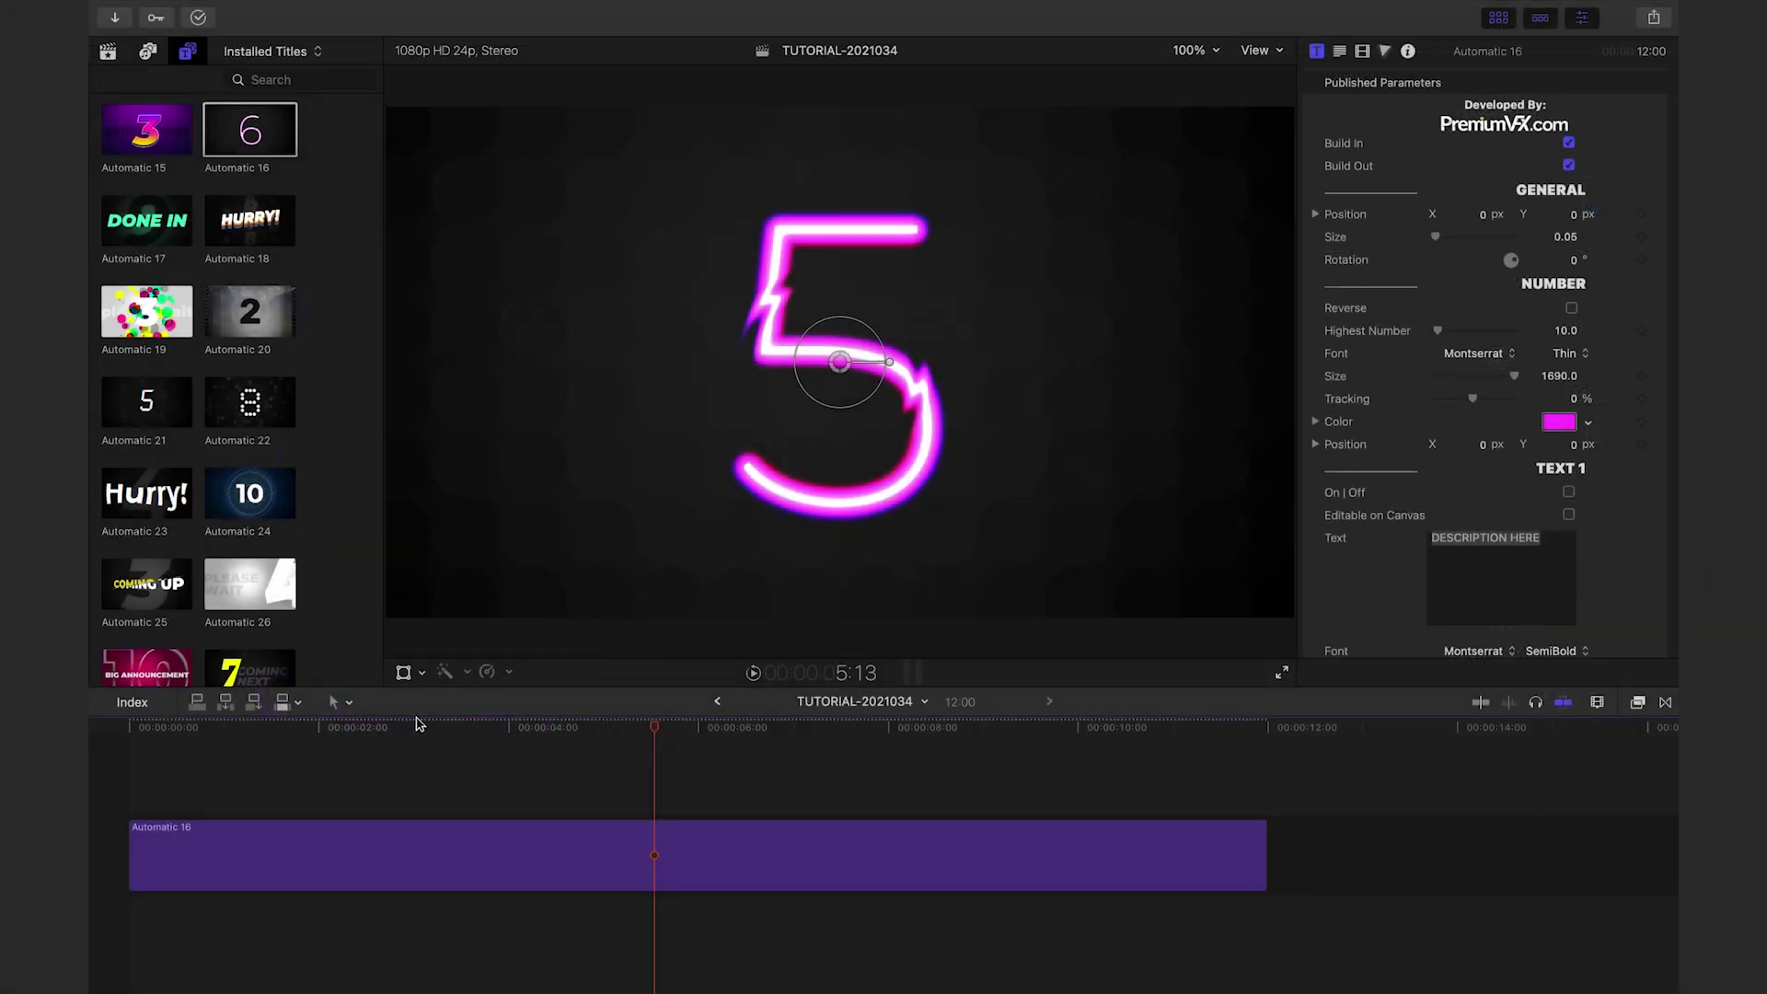
- Replay the countdown from the start, fit the timeline with Shift-Z, and try Reverse
{"action": "left_click", "coordinate": [125, 754]}
{"action": "key", "text": "space"}
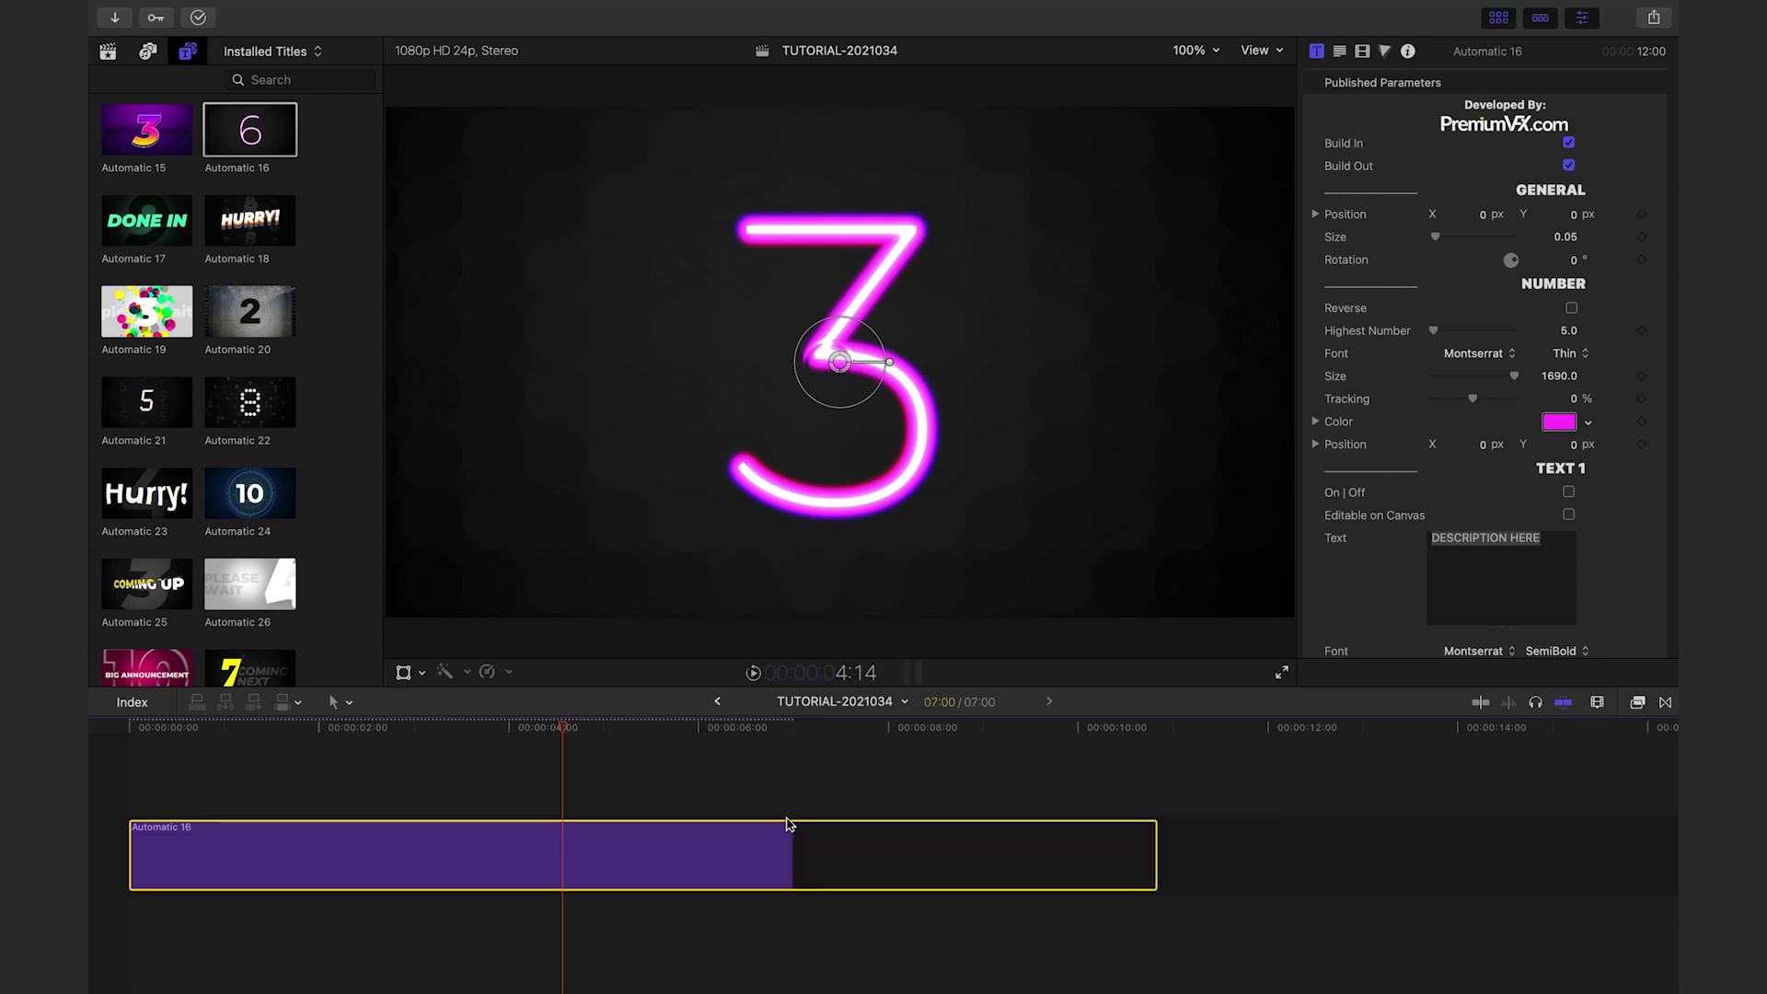
{"action": "key", "text": "shift+z"}
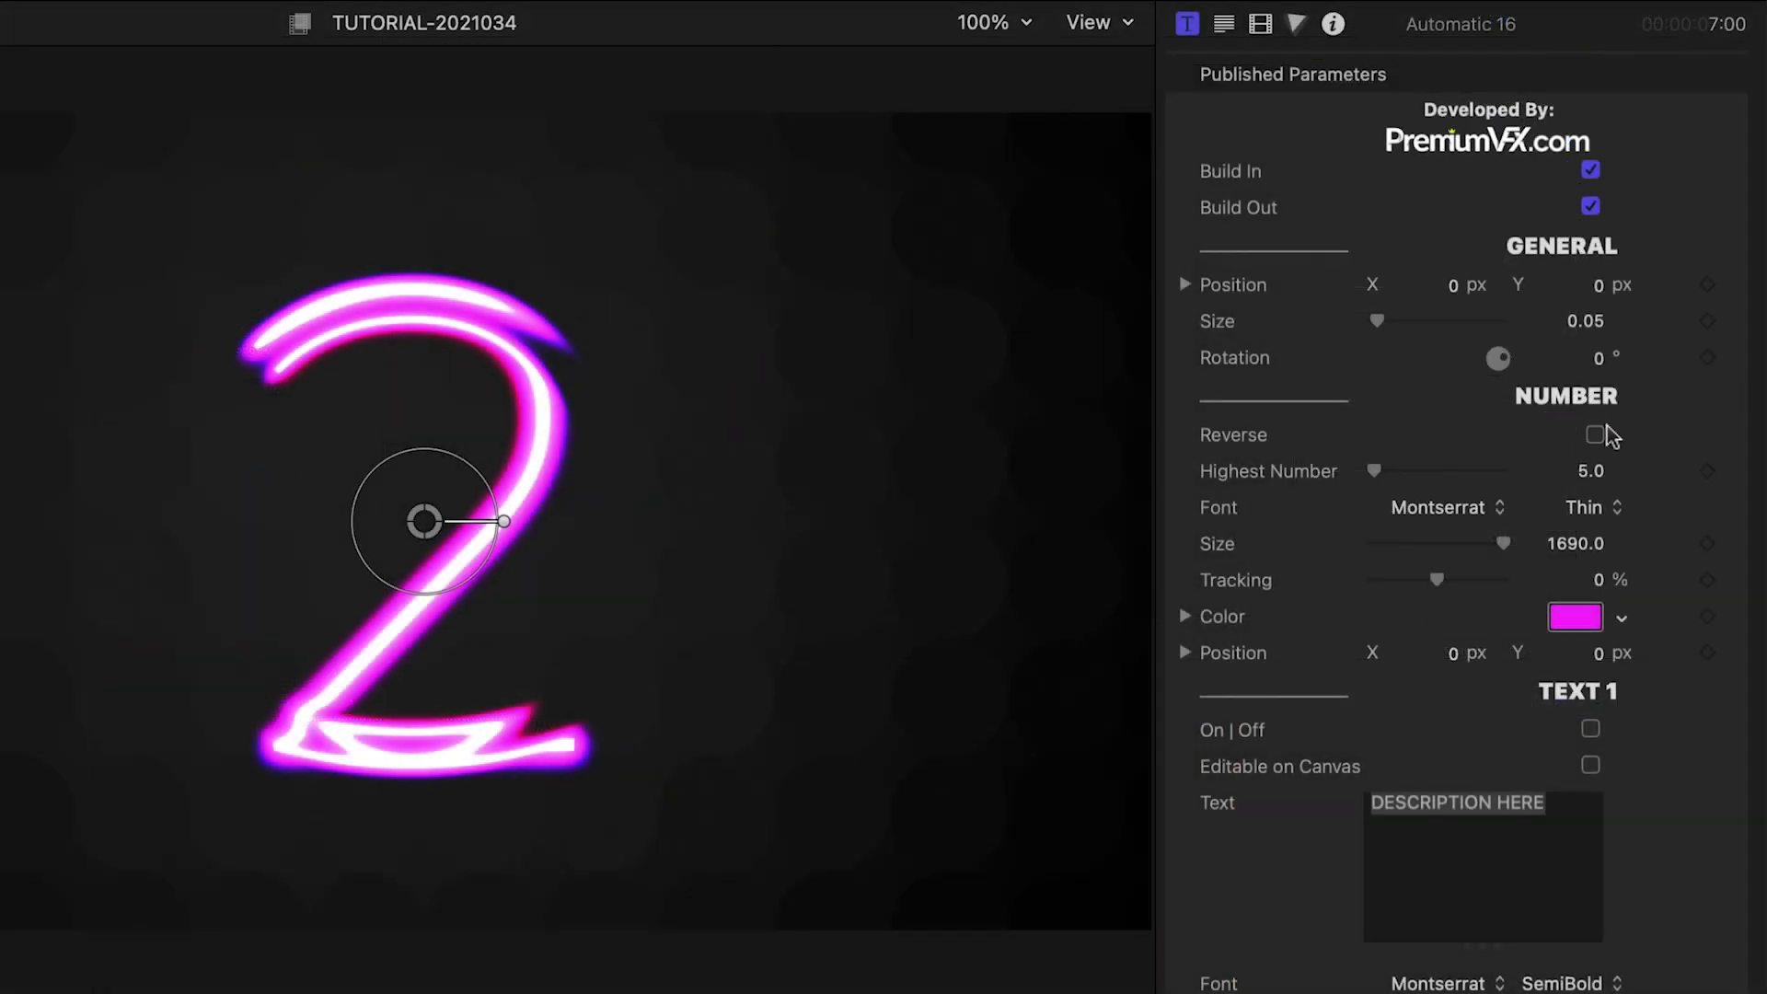
{"action": "left_click", "coordinate": [1572, 309]}
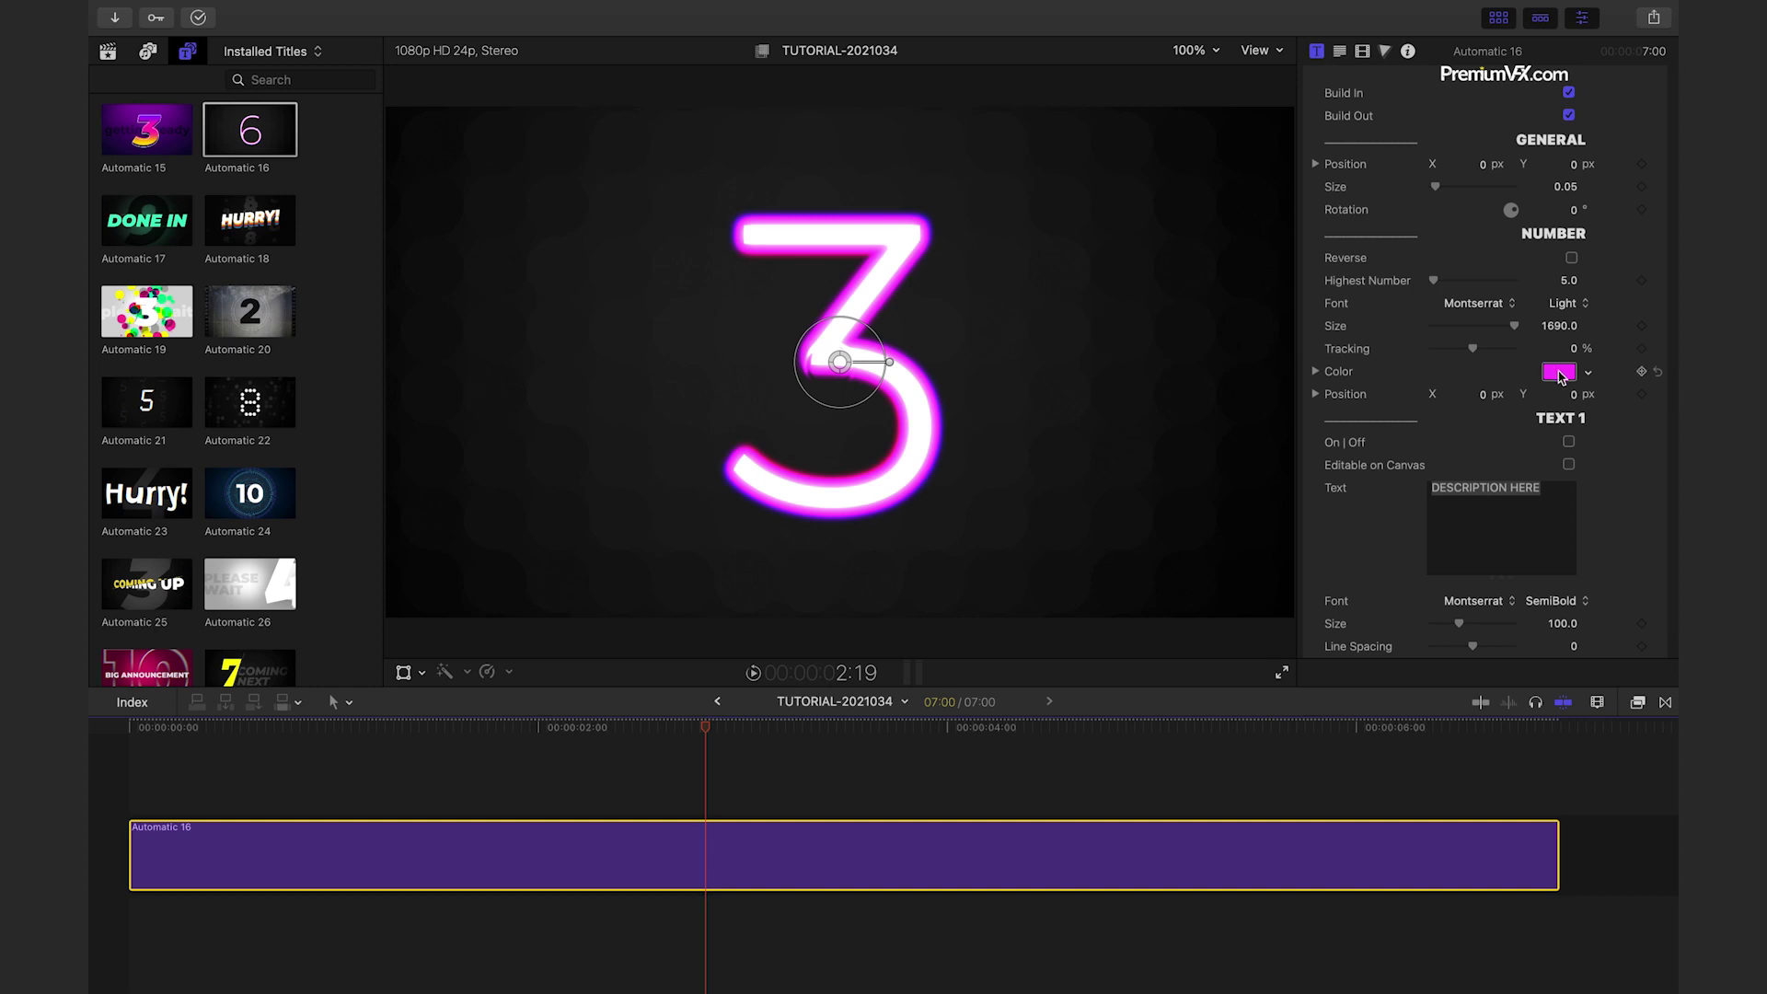
- Pick a new countdown number colour, lighten the grey background, then switch the background off
{"action": "left_click", "coordinate": [1559, 372]}
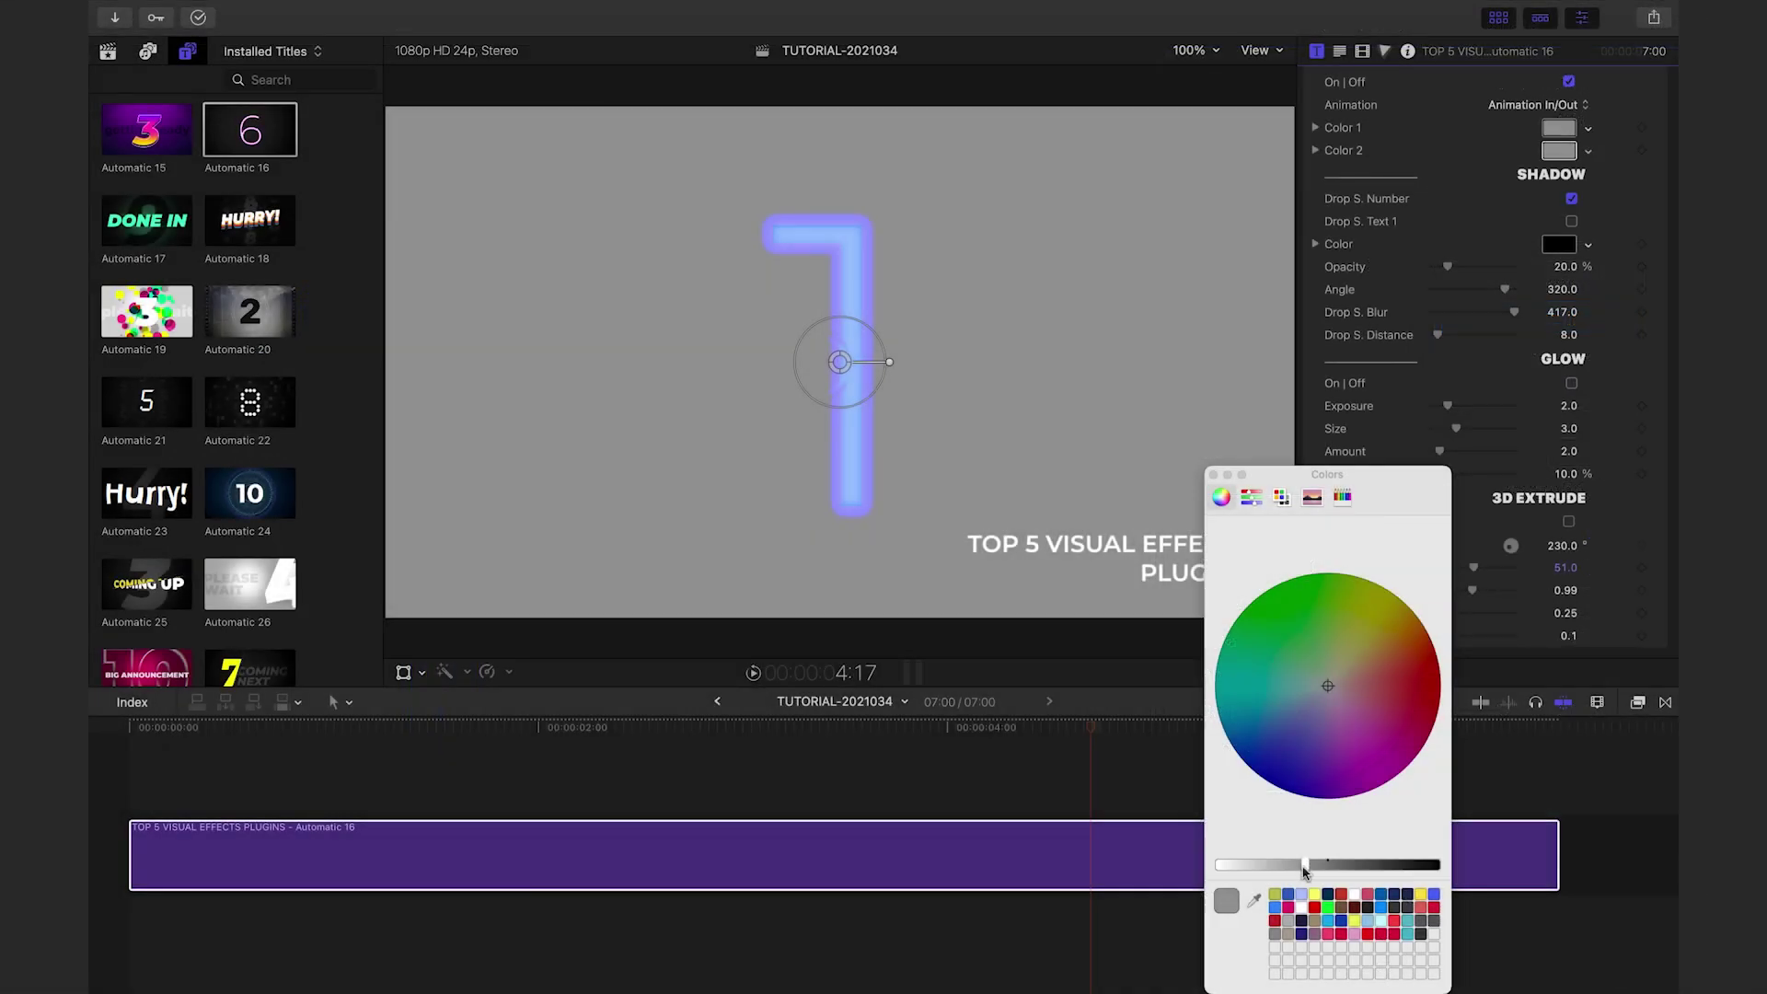
{"action": "left_click_drag", "start_coordinate": [1270, 864], "coordinate": [1242, 865]}
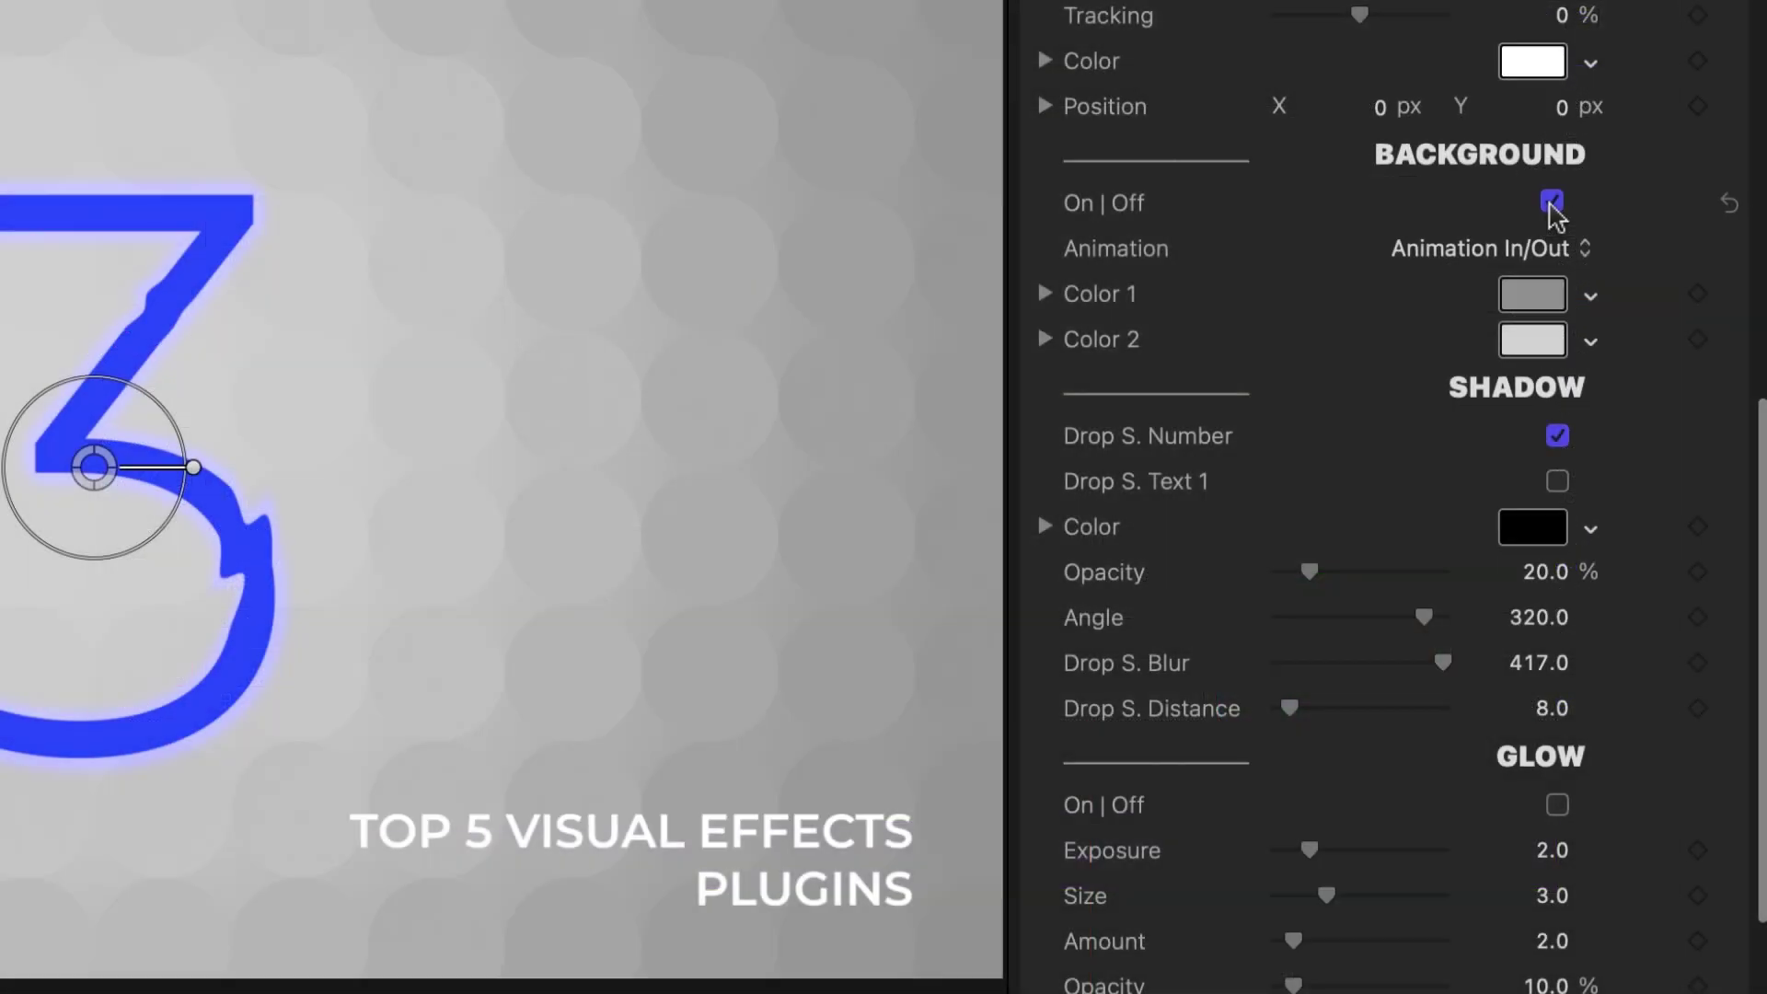
{"action": "left_click", "coordinate": [1553, 205]}
- Turn the countdown background back on and preview the Title 04 clip
{"action": "left_click", "coordinate": [1553, 203]}
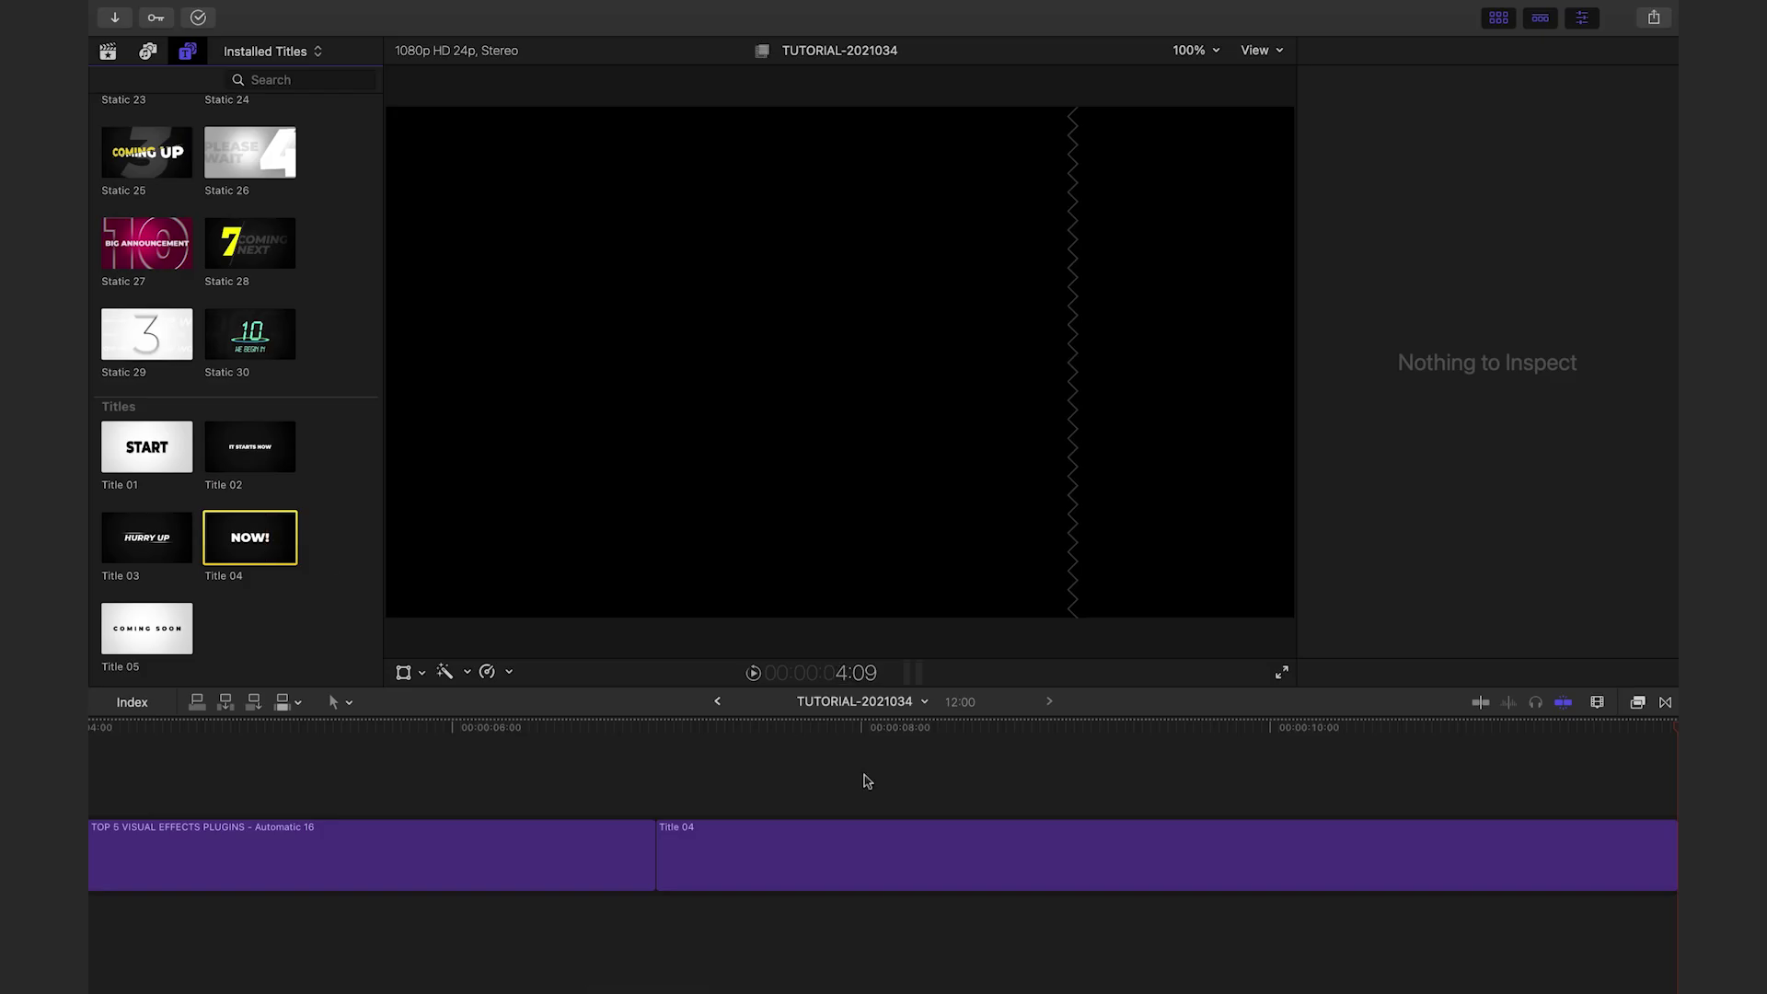
{"action": "left_click", "coordinate": [1091, 726]}
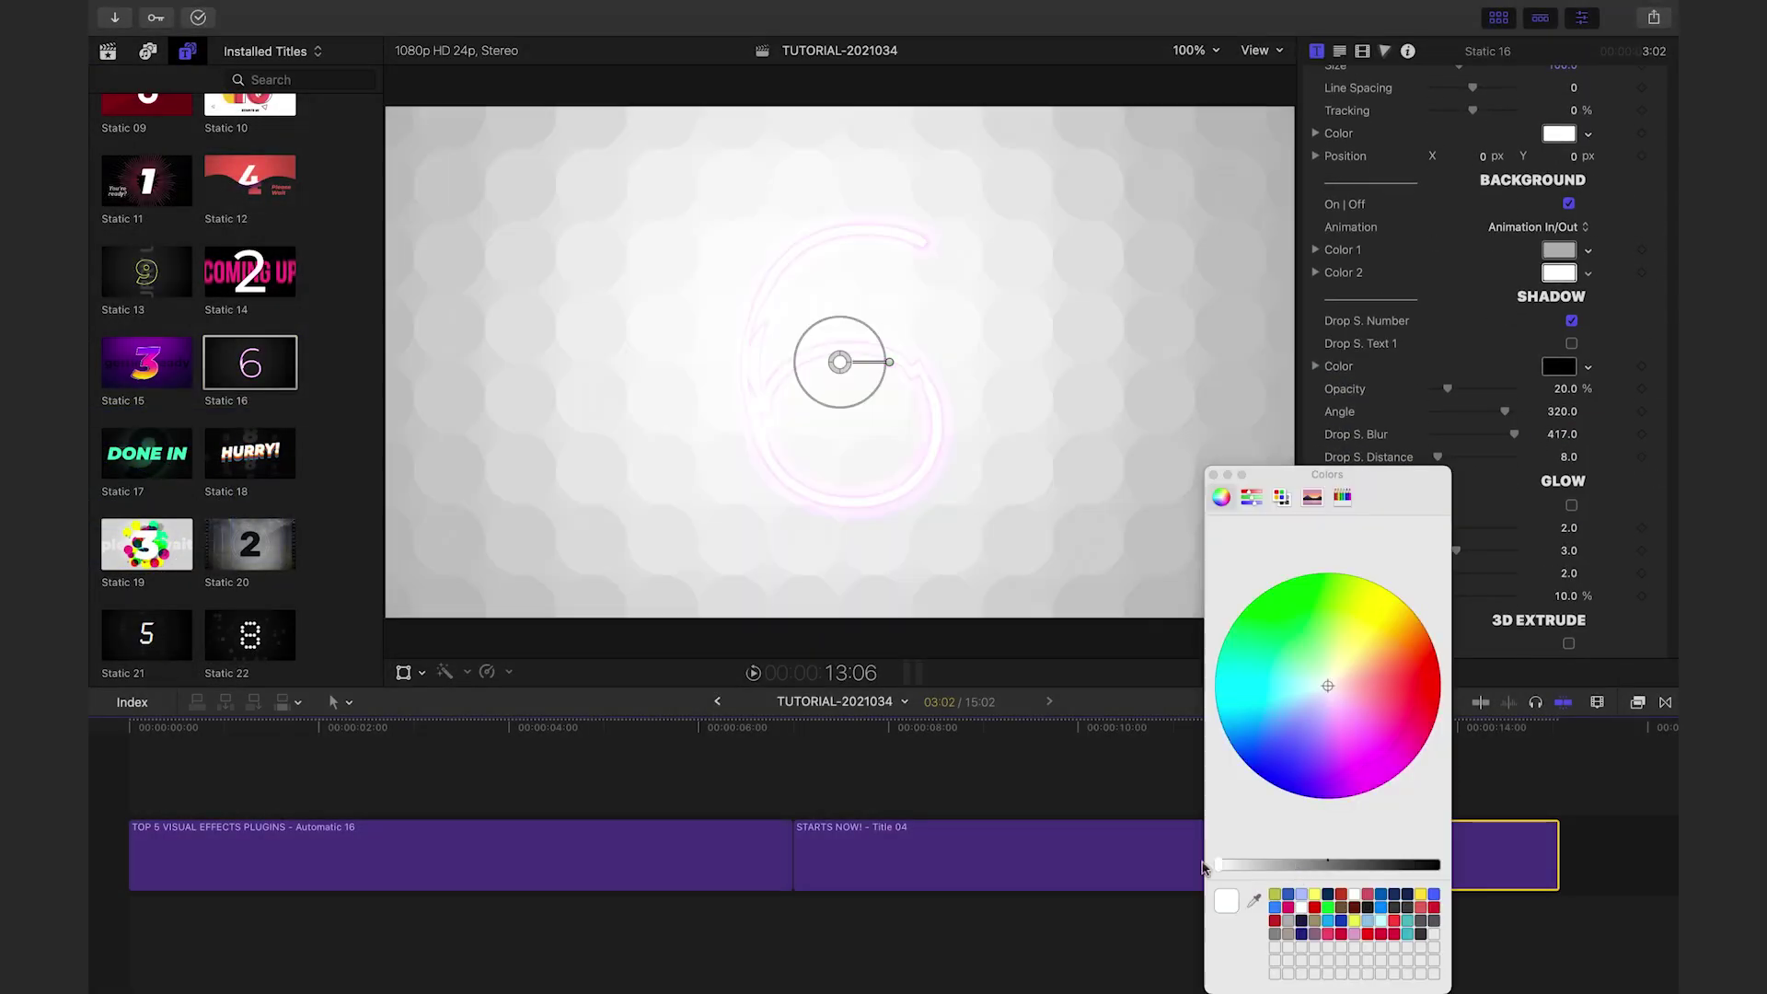
- Close the Colors window and drag the Static 16 Number slider to 43
{"action": "left_click", "coordinate": [1214, 475]}
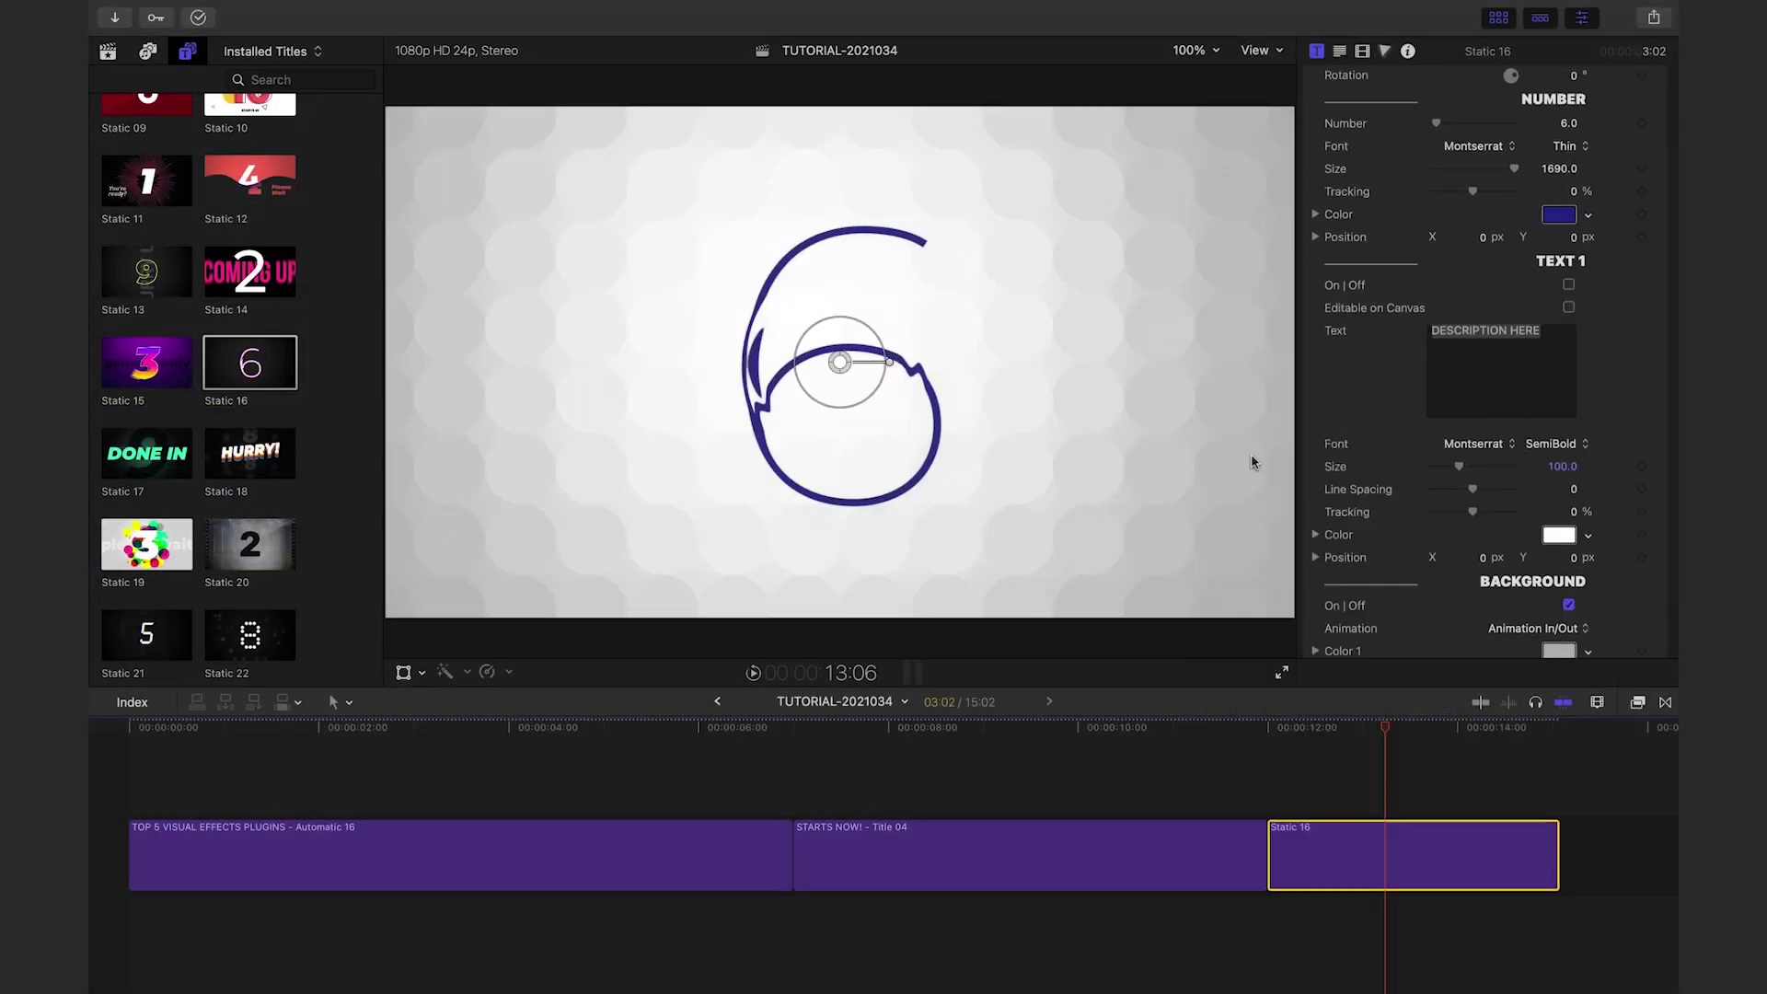
{"action": "scroll", "coordinate": [1565, 452], "scroll_direction": "up", "scroll_amount": 5}
{"action": "left_click_drag", "start_coordinate": [1436, 309], "coordinate": [1464, 317]}
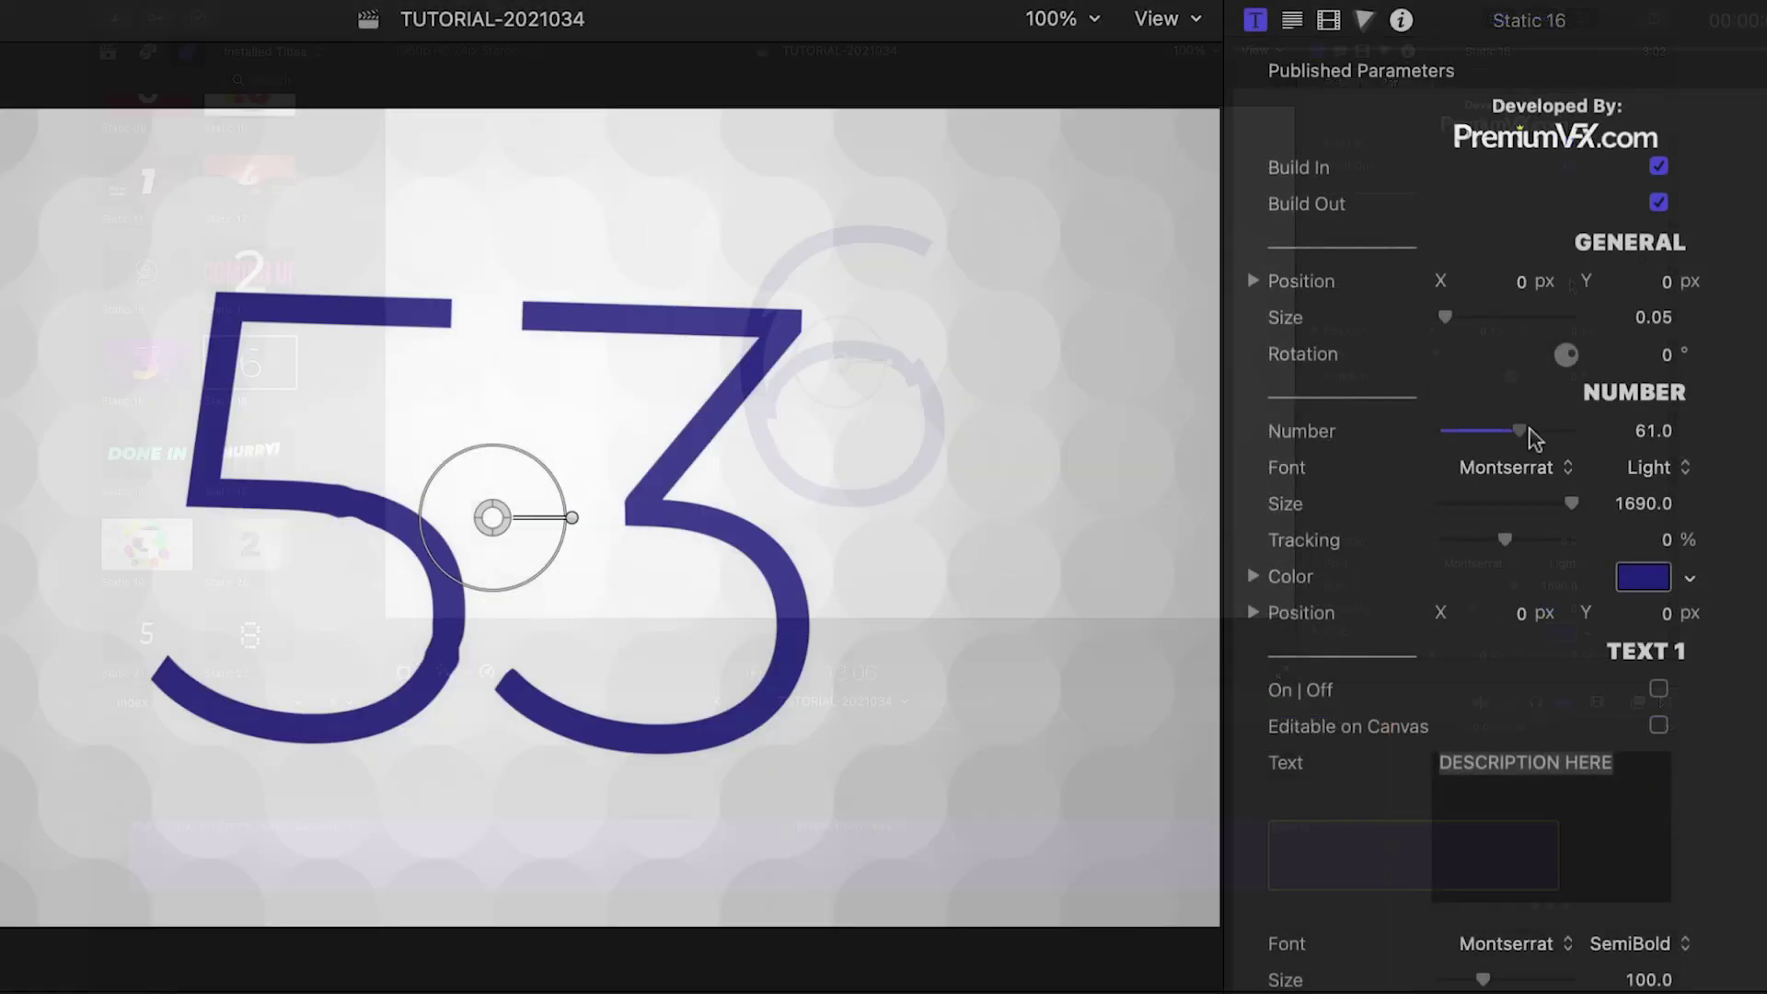